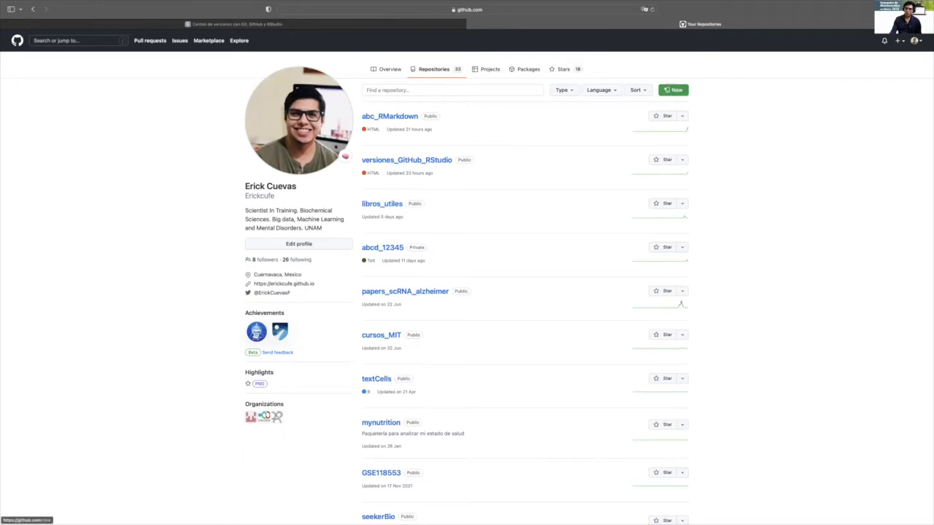
Start a new repository on GitHub and name it repositorio_cdsb2022.
{"action": "left_click", "coordinate": [675, 89]}
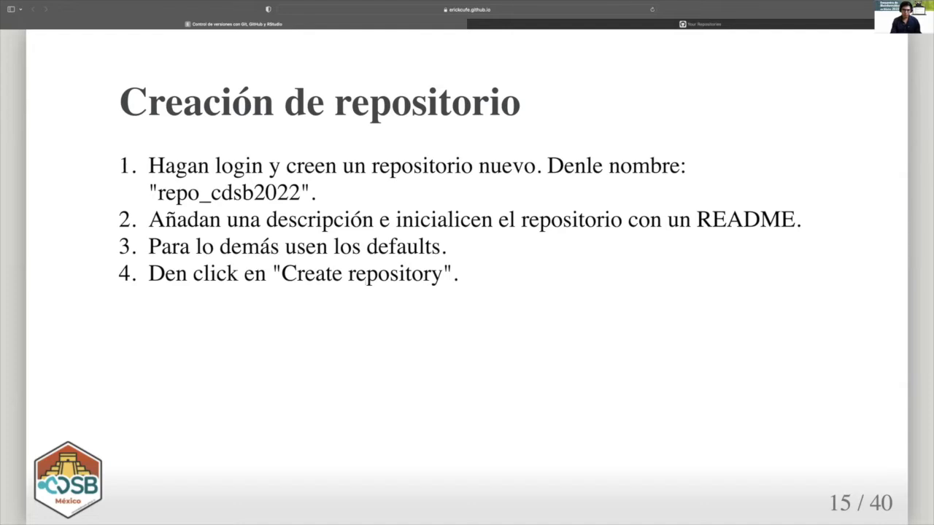
{"action": "mouse_move", "coordinate": [1, 2]}
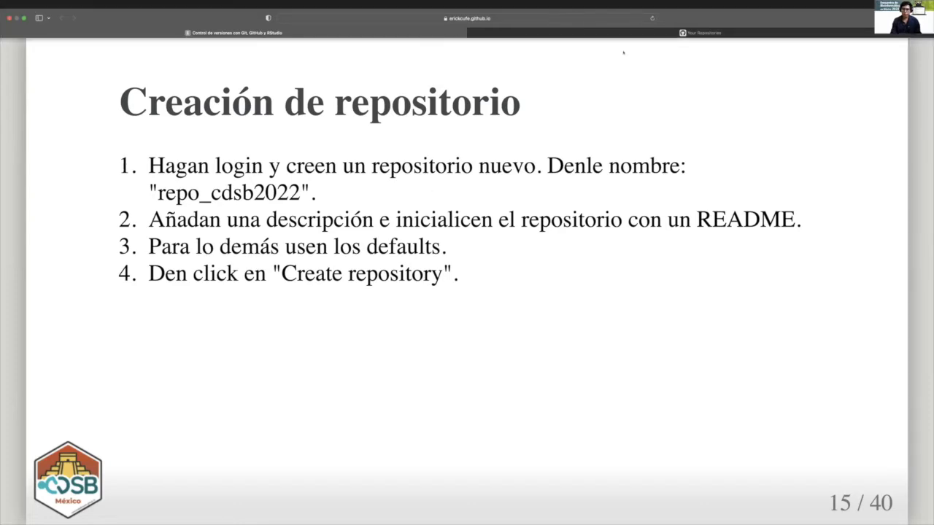
{"action": "left_click", "coordinate": [702, 33]}
{"action": "left_click", "coordinate": [673, 90]}
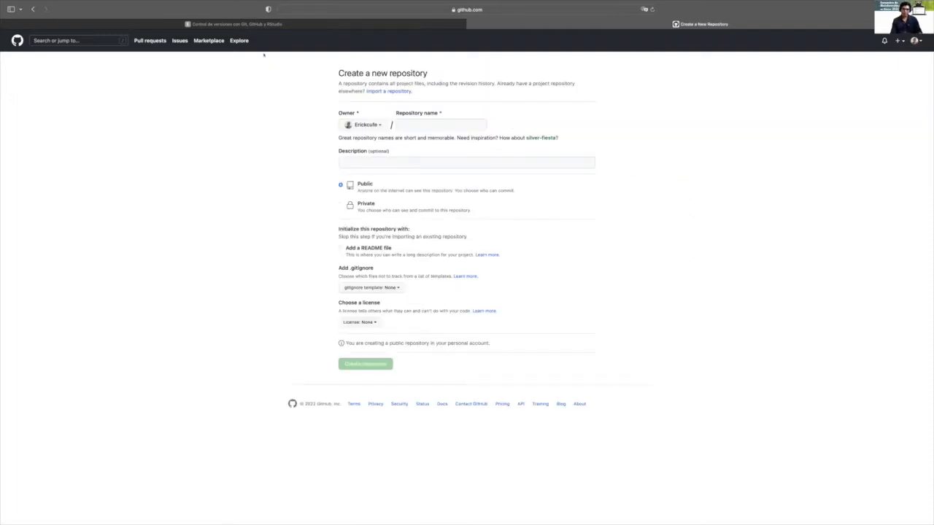
{"action": "left_click", "coordinate": [416, 124]}
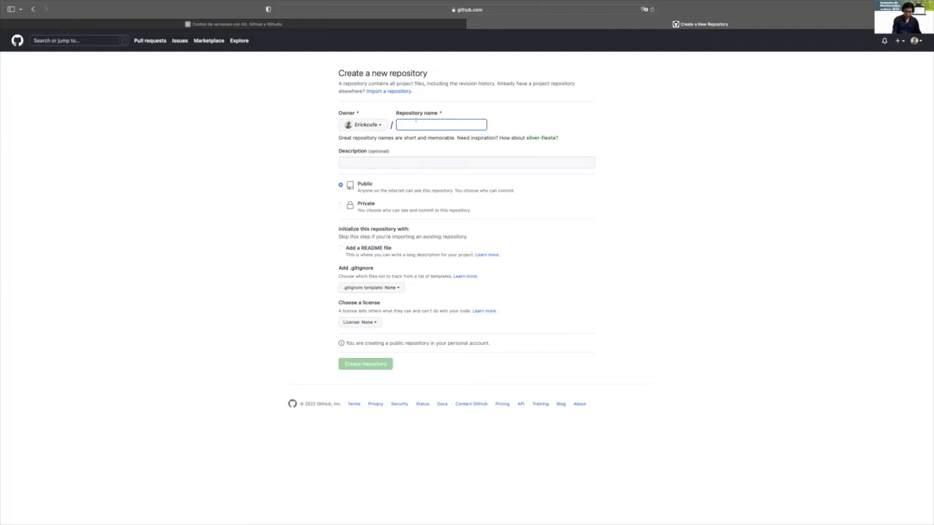
{"action": "type", "text": "repositorio_cdsb2"}
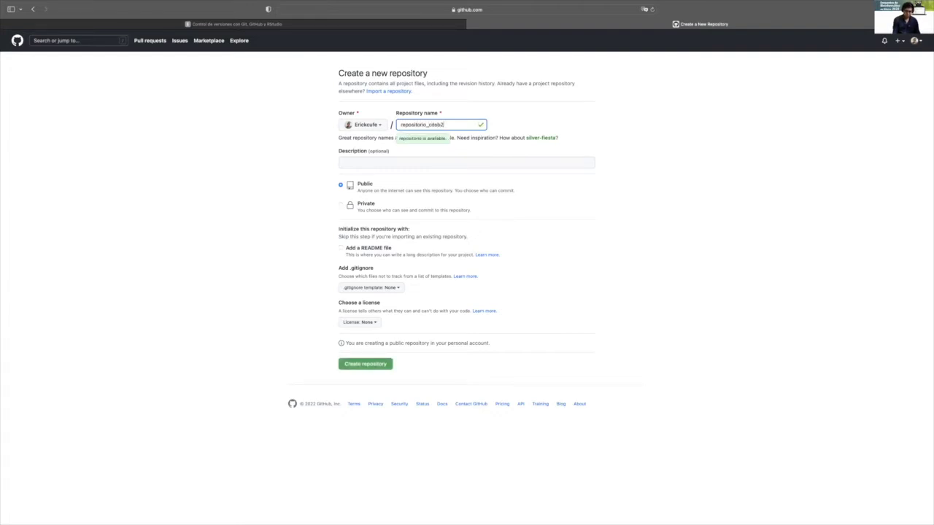
{"action": "type", "text": "022"}
Give the repository the description "Esto es una descripción de prueba", include a README file, and create it as public.
{"action": "left_click", "coordinate": [363, 162]}
{"action": "type", "text": "Esto es u"}
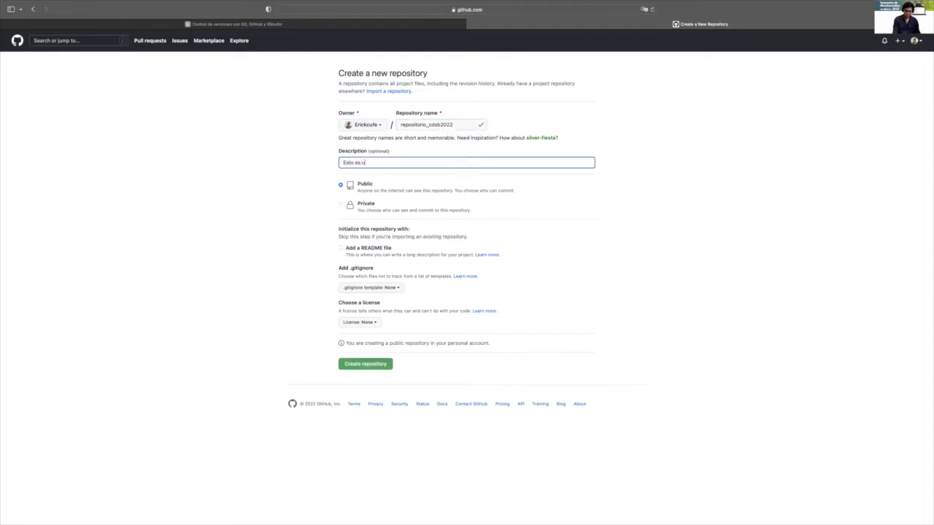
{"action": "type", "text": "na descripción de prueba"}
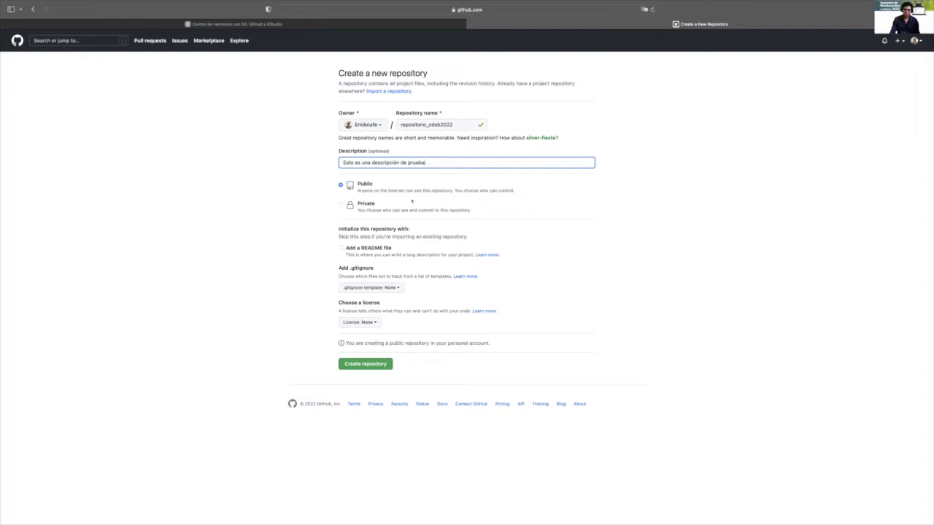
{"action": "left_click", "coordinate": [340, 248]}
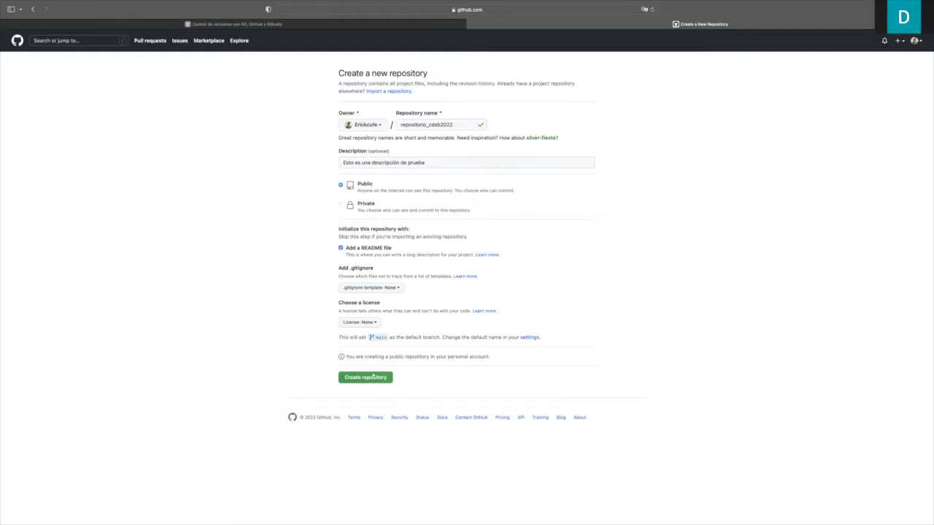
{"action": "left_click", "coordinate": [369, 377]}
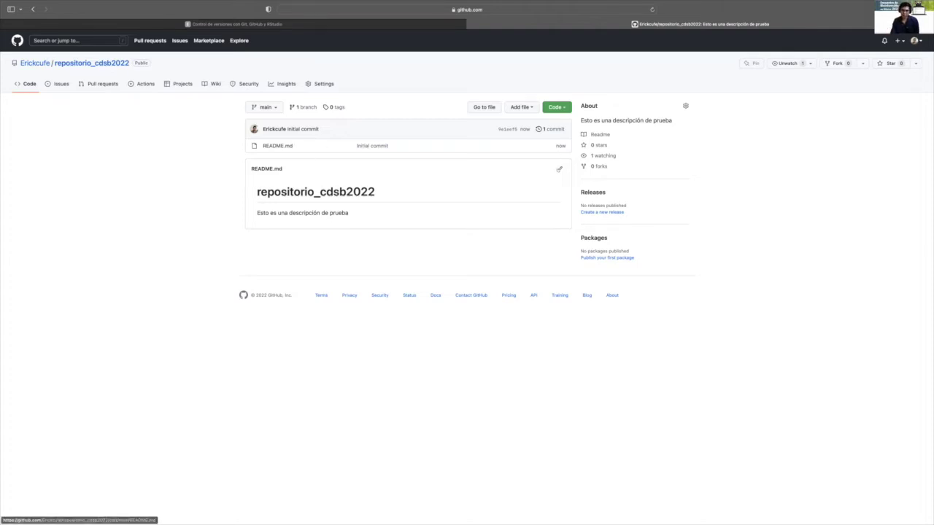
{"action": "left_click", "coordinate": [560, 169]}
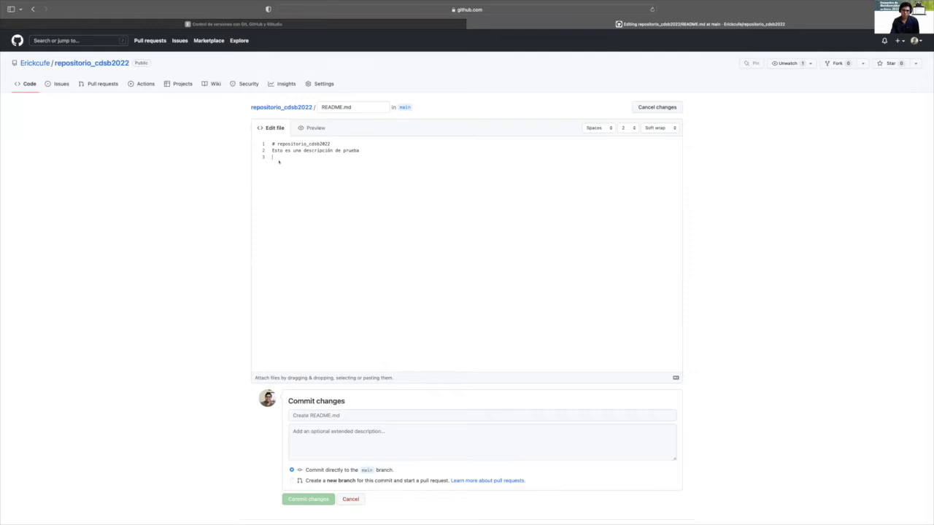
{"action": "key", "text": "Return"}
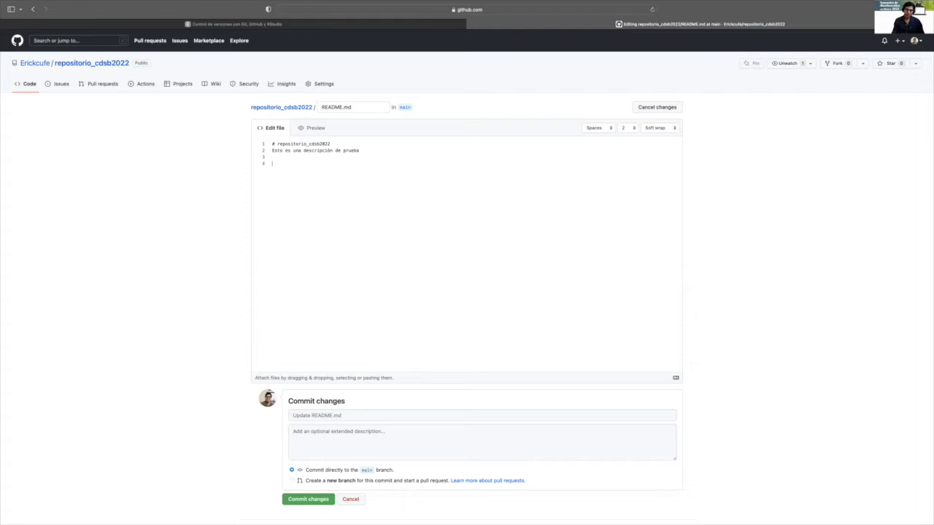
{"action": "left_click", "coordinate": [296, 107]}
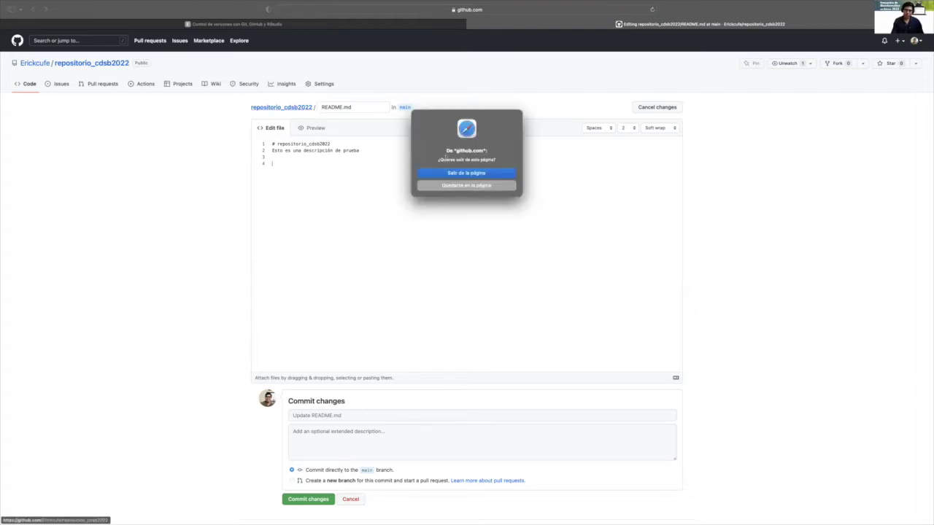
{"action": "left_click", "coordinate": [472, 172]}
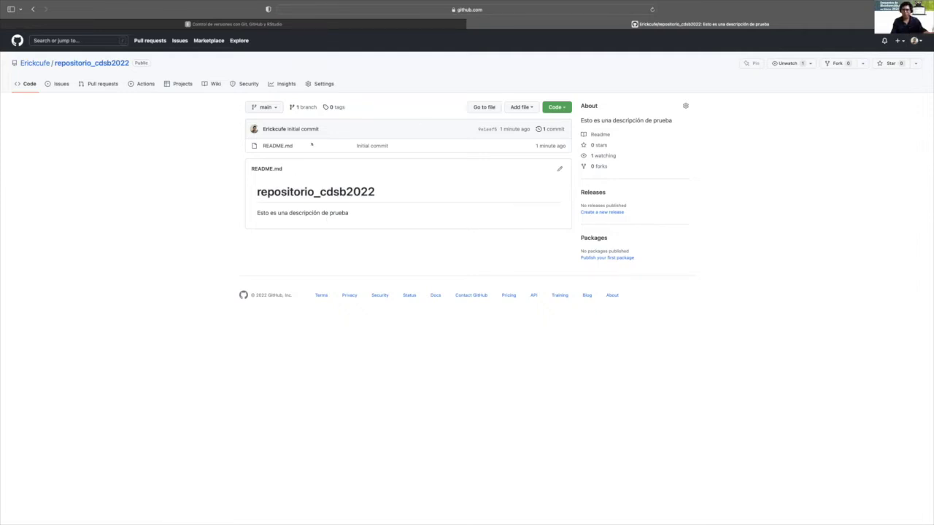
Examine the repository's branches overview and its general settings, from the repository name down to the Danger Zone.
{"action": "left_click", "coordinate": [299, 108]}
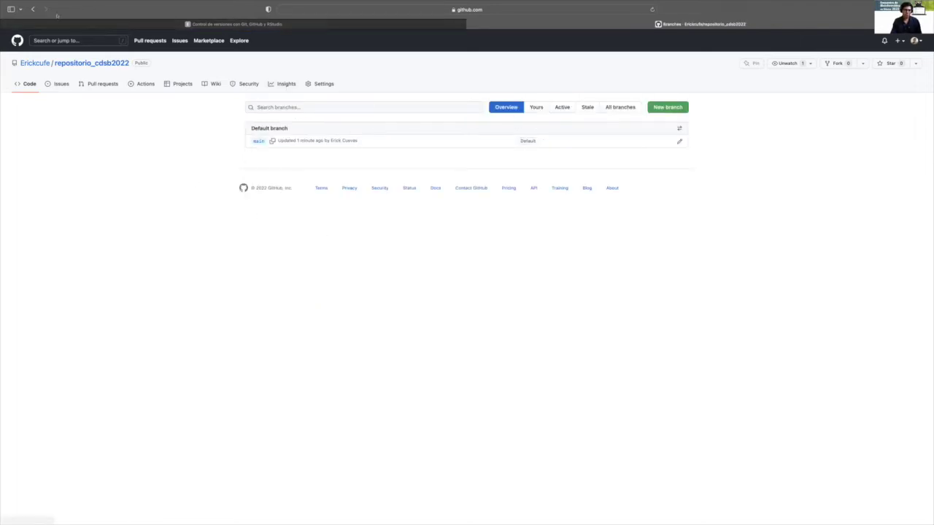
{"action": "key", "text": "super+bracketleft"}
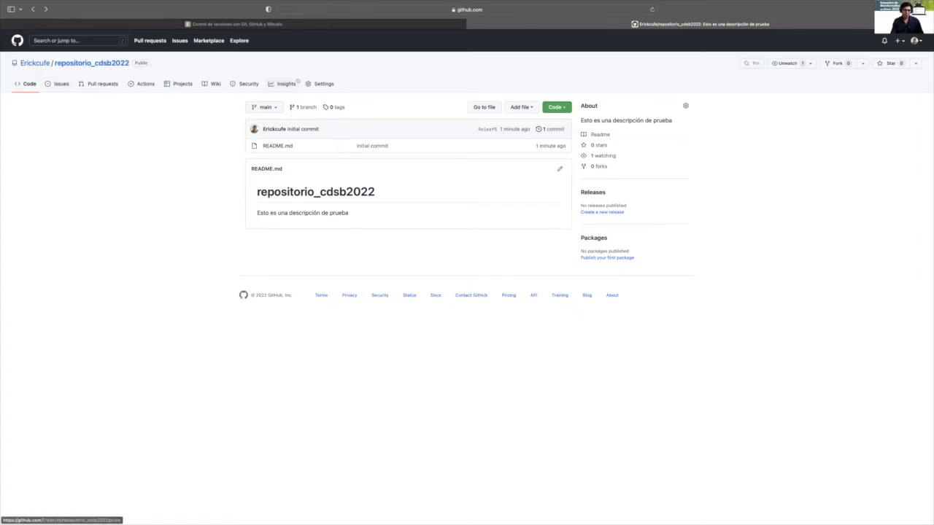
{"action": "left_click", "coordinate": [321, 82]}
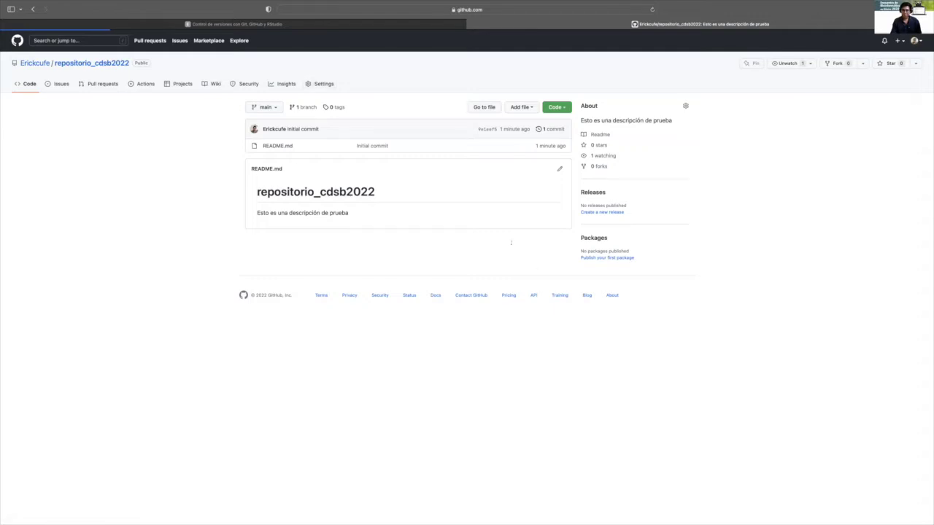
{"action": "scroll", "coordinate": [668, 204], "scroll_direction": "down", "scroll_amount": 2}
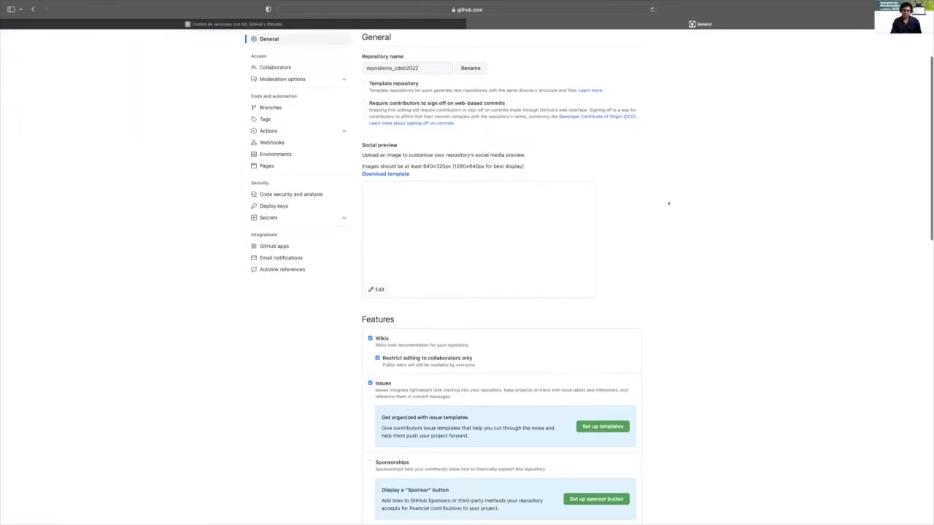
{"action": "scroll", "coordinate": [669, 204], "scroll_direction": "down", "scroll_amount": 5}
{"action": "scroll", "coordinate": [668, 204], "scroll_direction": "down", "scroll_amount": 2}
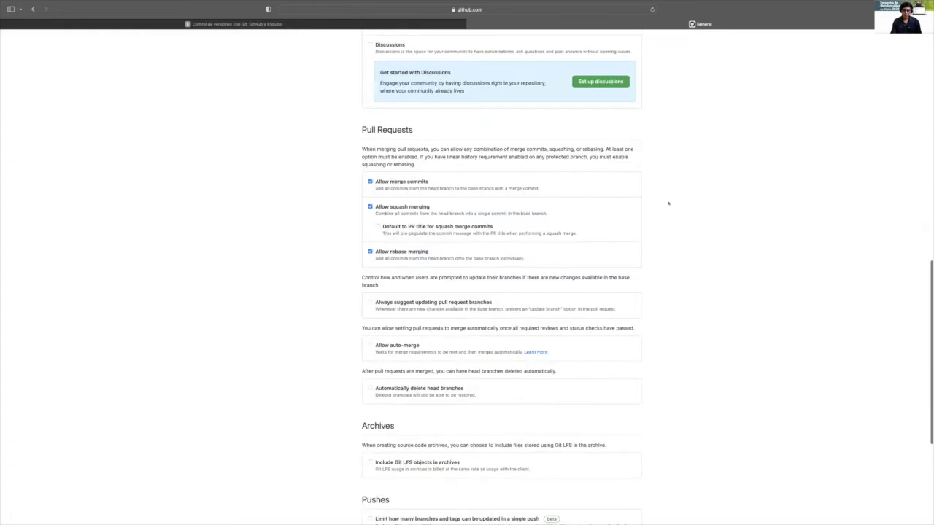
{"action": "scroll", "coordinate": [668, 204], "scroll_direction": "up", "scroll_amount": 6}
{"action": "scroll", "coordinate": [603, 231], "scroll_direction": "down", "scroll_amount": 6}
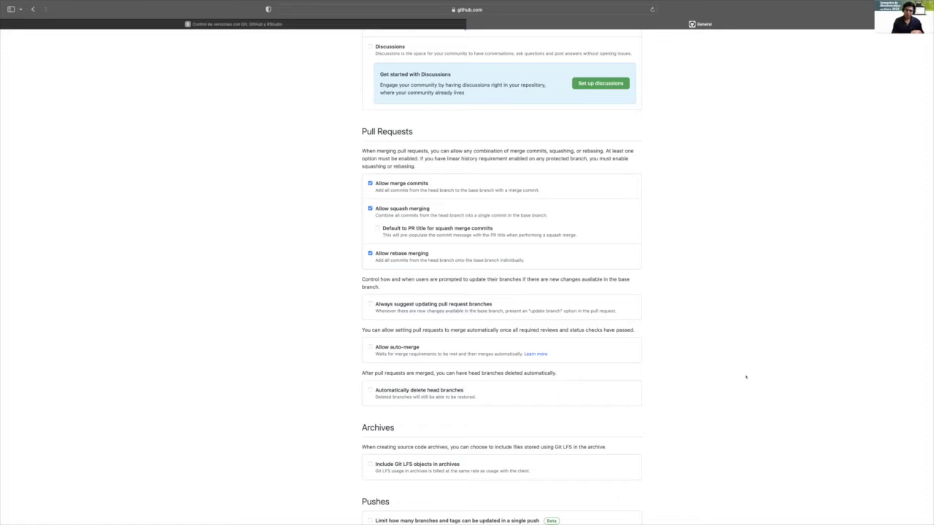
{"action": "scroll", "coordinate": [746, 377], "scroll_direction": "up", "scroll_amount": 5}
{"action": "scroll", "coordinate": [746, 377], "scroll_direction": "down", "scroll_amount": 8}
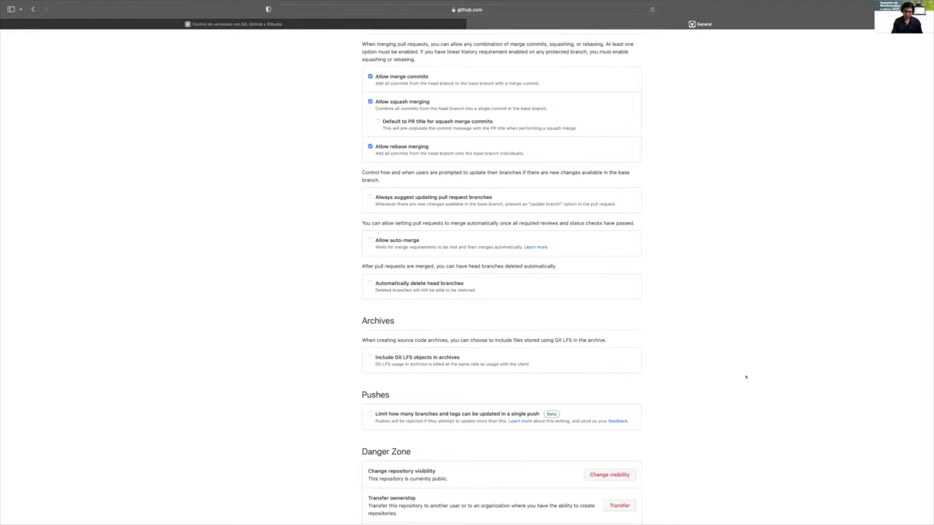
{"action": "scroll", "coordinate": [746, 377], "scroll_direction": "down", "scroll_amount": 3}
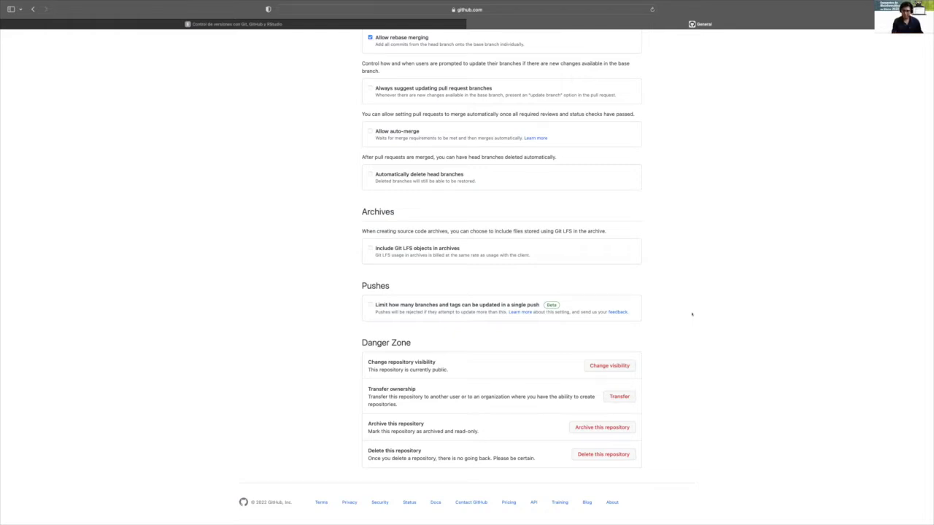
{"action": "scroll", "coordinate": [692, 314], "scroll_direction": "up", "scroll_amount": 15}
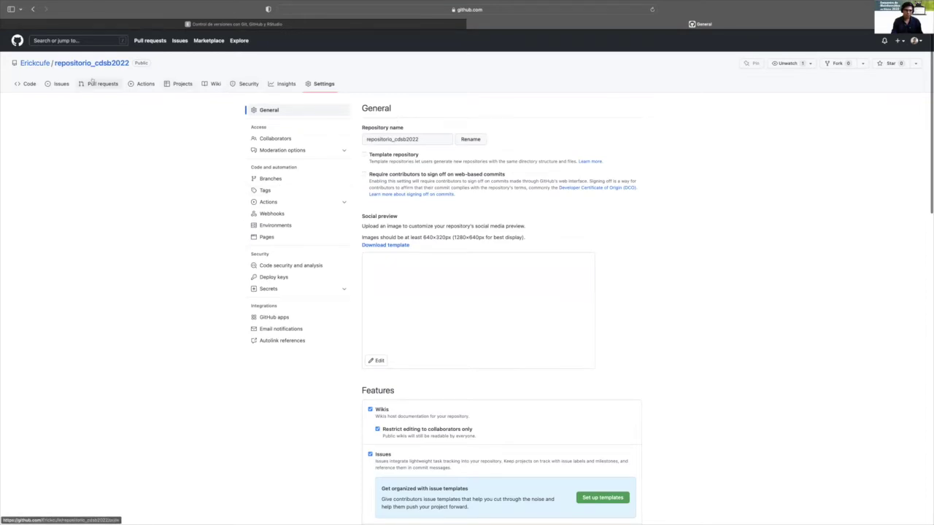
View the repository's pull requests and issues pages, and return to its code overview.
{"action": "left_click", "coordinate": [91, 83]}
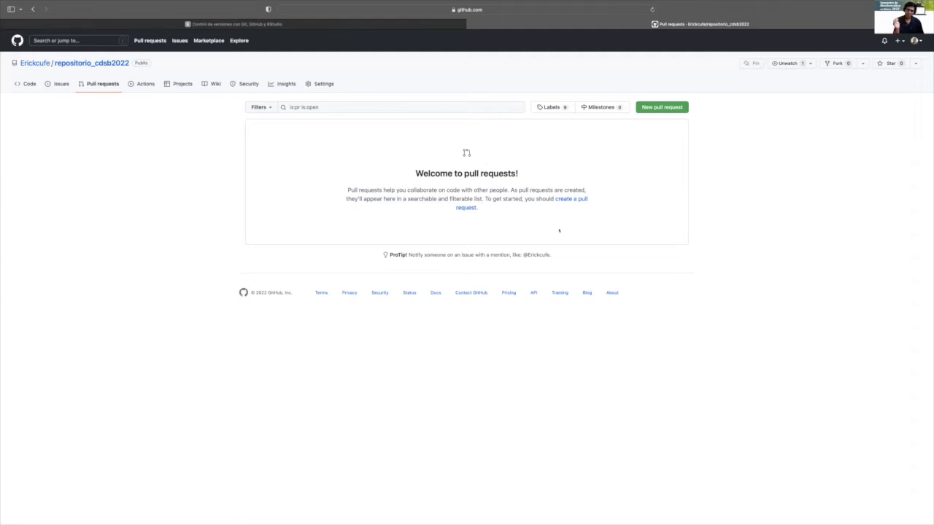
{"action": "left_click", "coordinate": [62, 85]}
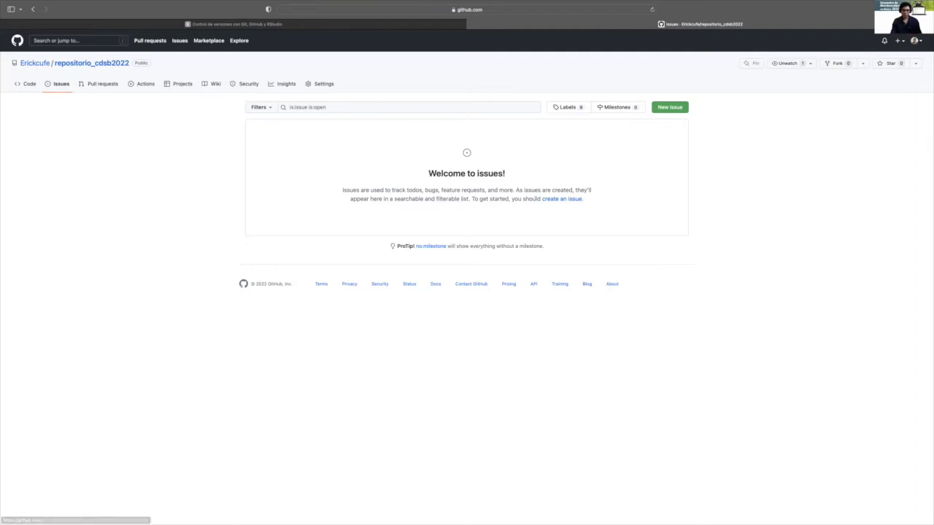
{"action": "left_click", "coordinate": [27, 85]}
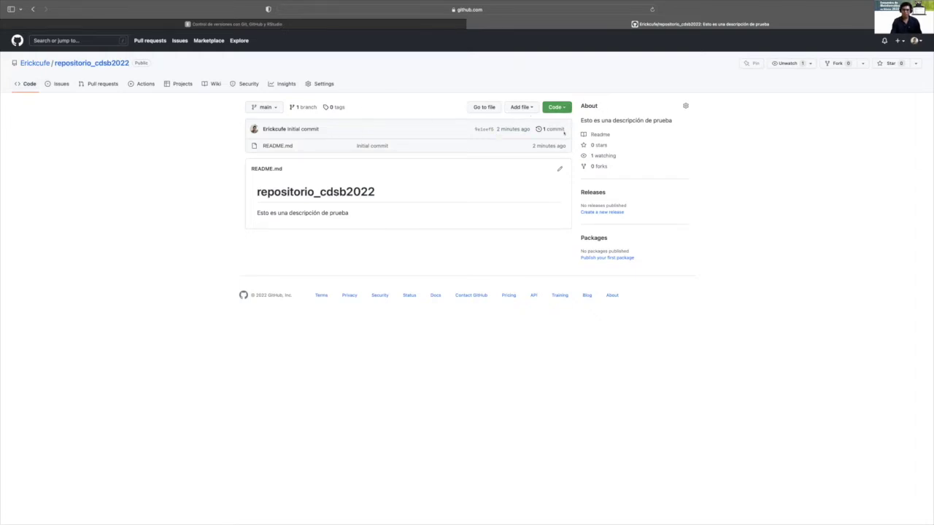
Show the repository's clone options, inspect the HTTPS address, and close them.
{"action": "left_click", "coordinate": [567, 106]}
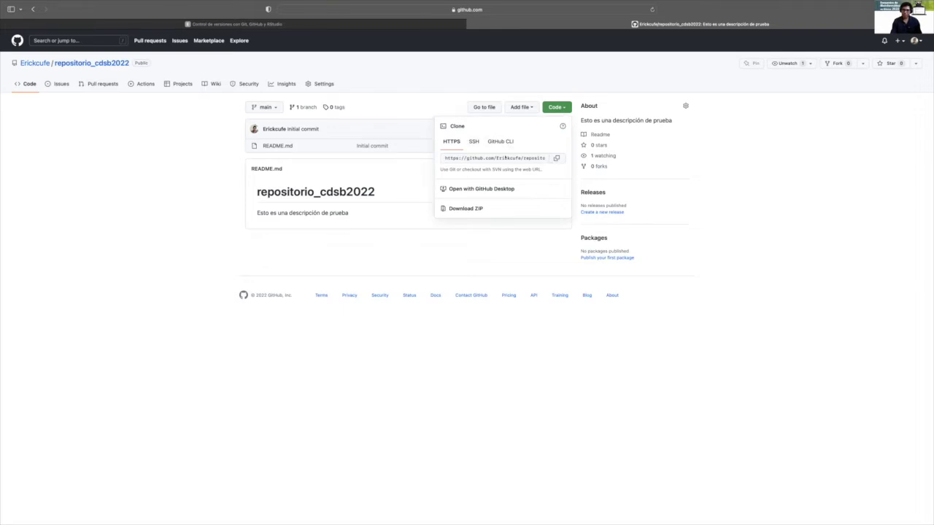
{"action": "left_click", "coordinate": [460, 160]}
{"action": "left_click", "coordinate": [357, 251]}
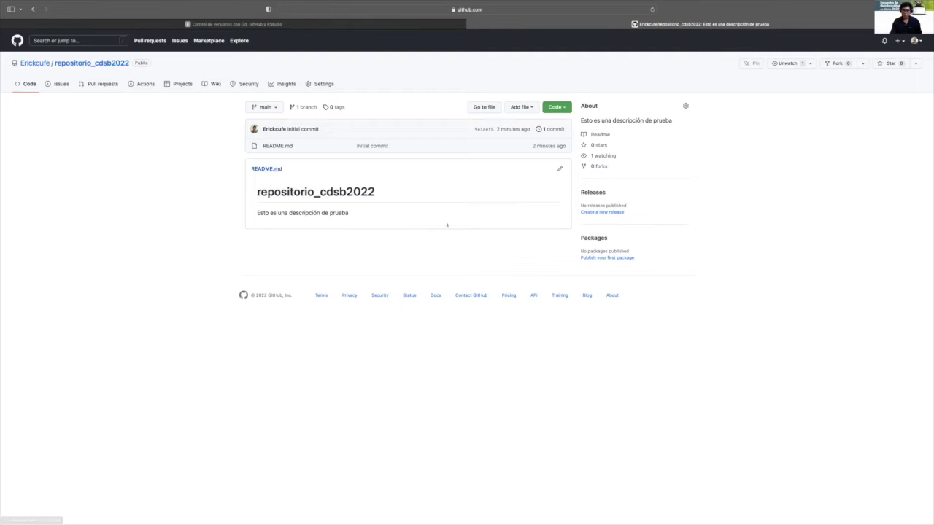
Return to the presentation and advance to the slide on creating a TOKEN in GitHub.
{"action": "left_click", "coordinate": [206, 23]}
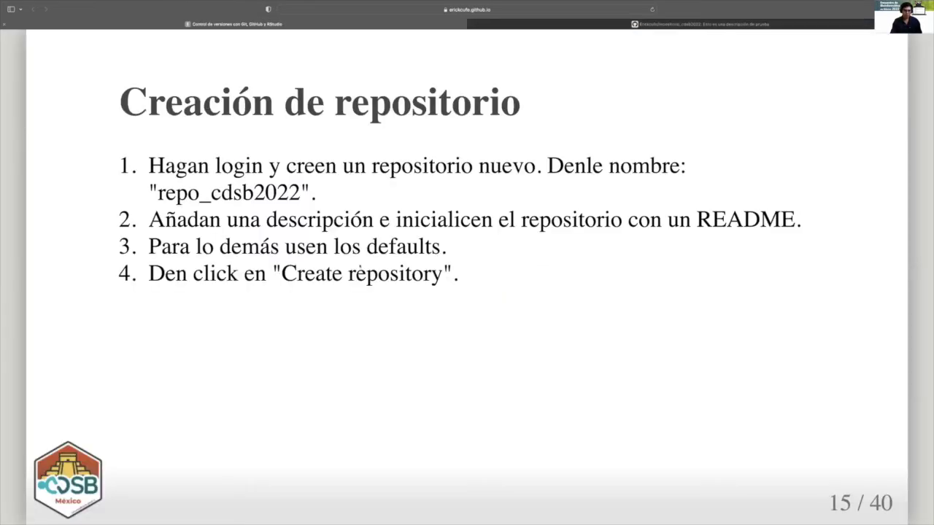
{"action": "key", "text": "Right"}
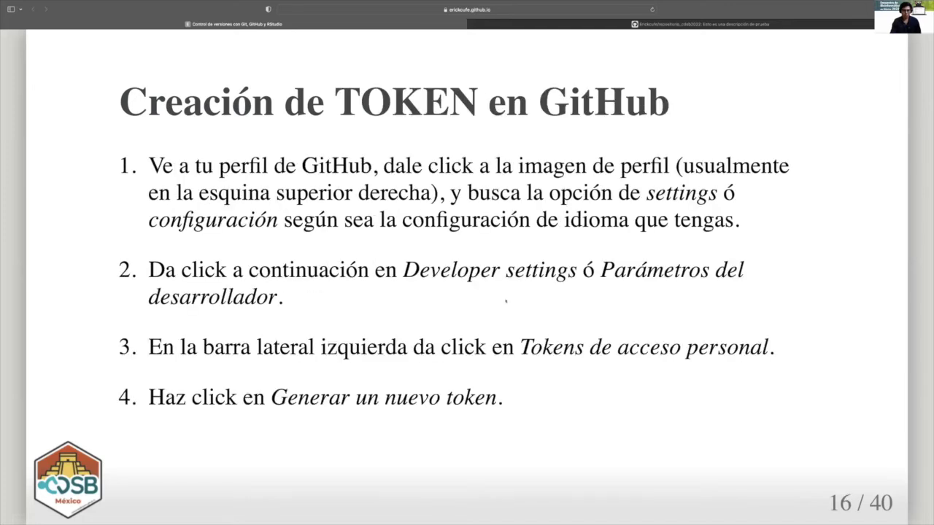
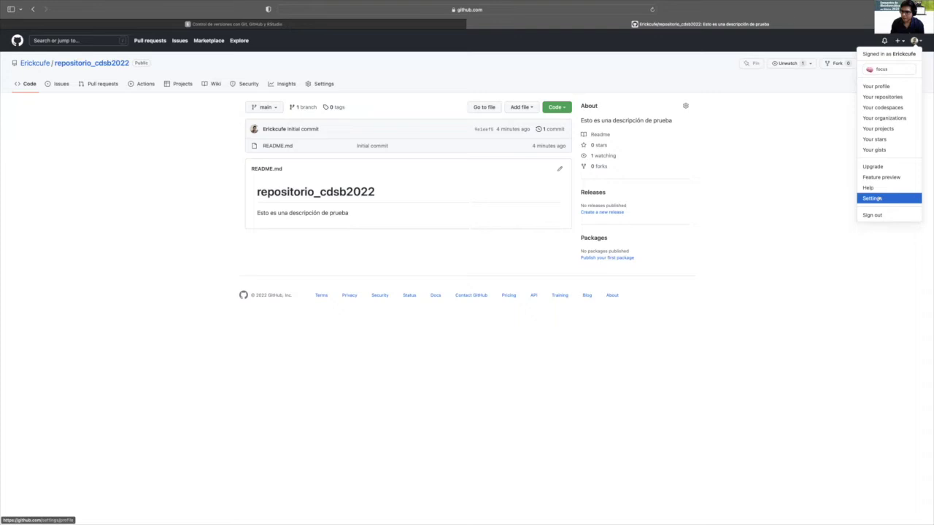
Start a new personal access token from the developer settings of the GitHub account.
{"action": "left_click", "coordinate": [879, 198]}
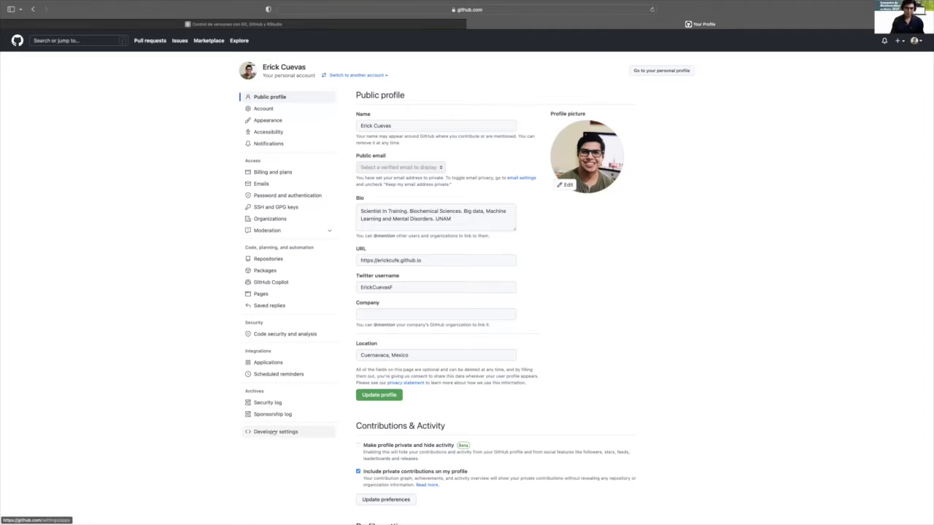
{"action": "left_click", "coordinate": [276, 432]}
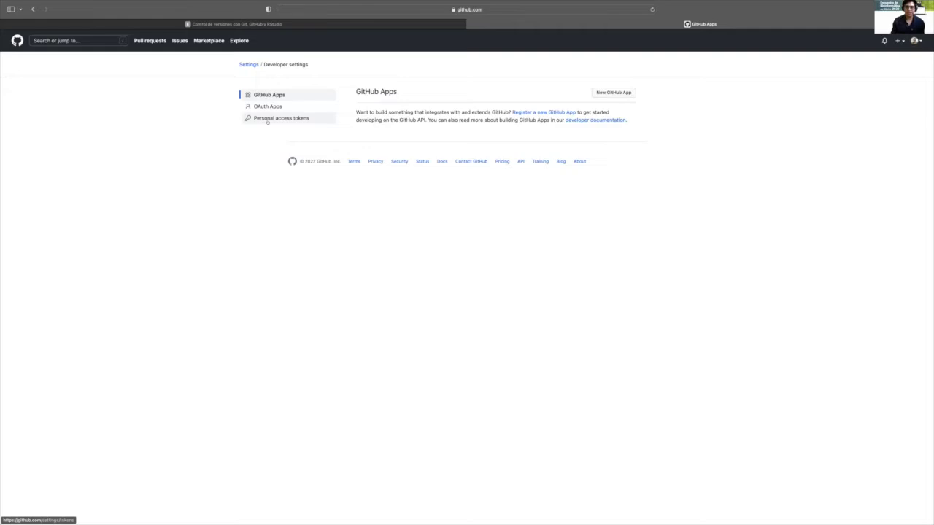
{"action": "left_click", "coordinate": [268, 119]}
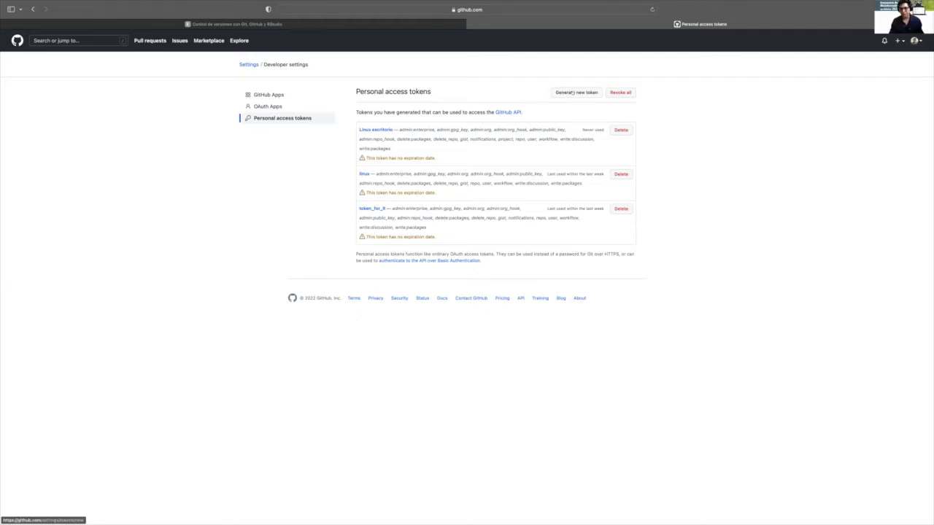
{"action": "left_click", "coordinate": [574, 93]}
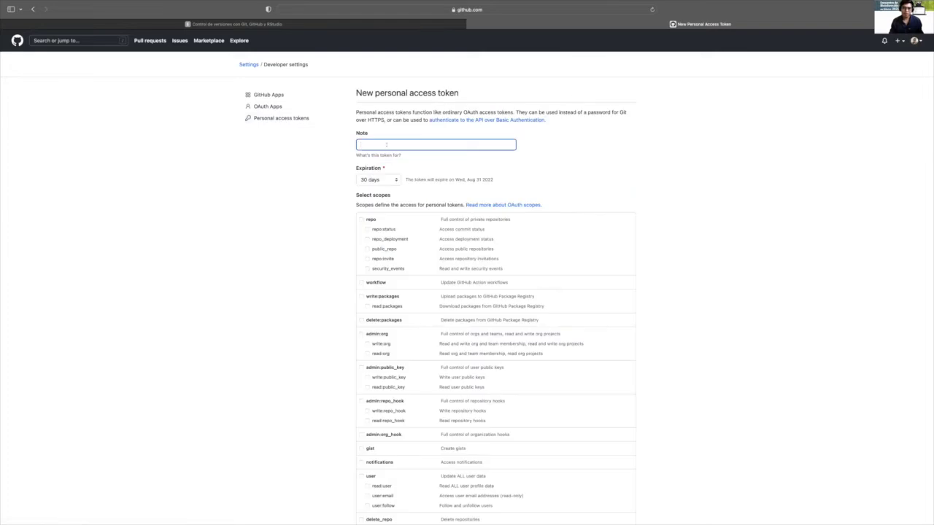
Enter cdsb2022_temporal as the token's note and set its expiration to 7 days.
{"action": "type", "text": "est"}
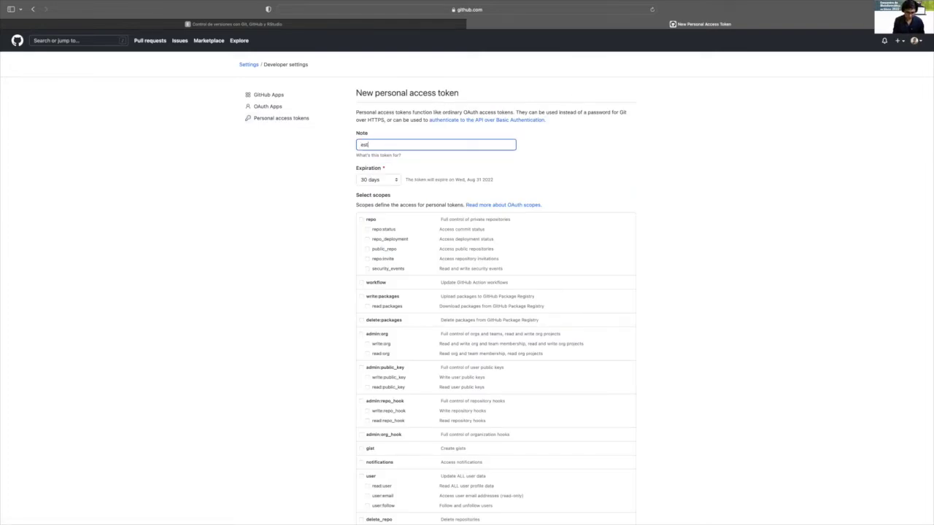
{"action": "type", "text": "e"}
{"action": "key", "text": "BackSpace"}
{"action": "key", "text": "BackSpace"}
{"action": "key", "text": "BackSpace"}
{"action": "key", "text": "BackSpace"}
{"action": "type", "text": "cdsb2022_temporal"}
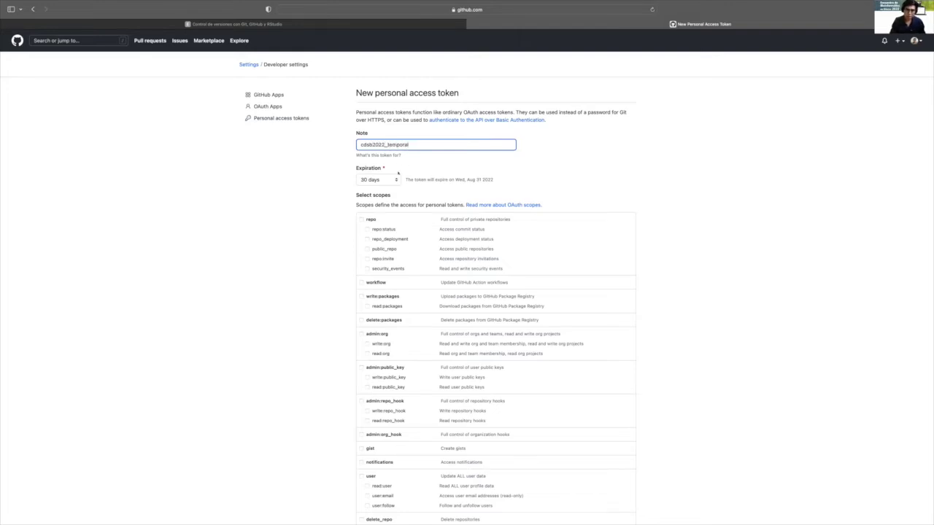
{"action": "left_click", "coordinate": [389, 180]}
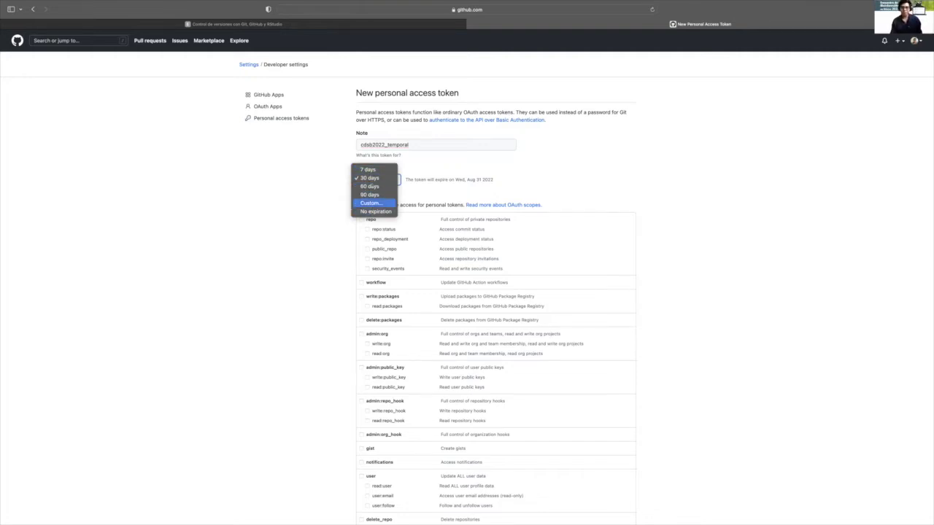
{"action": "left_click", "coordinate": [369, 169]}
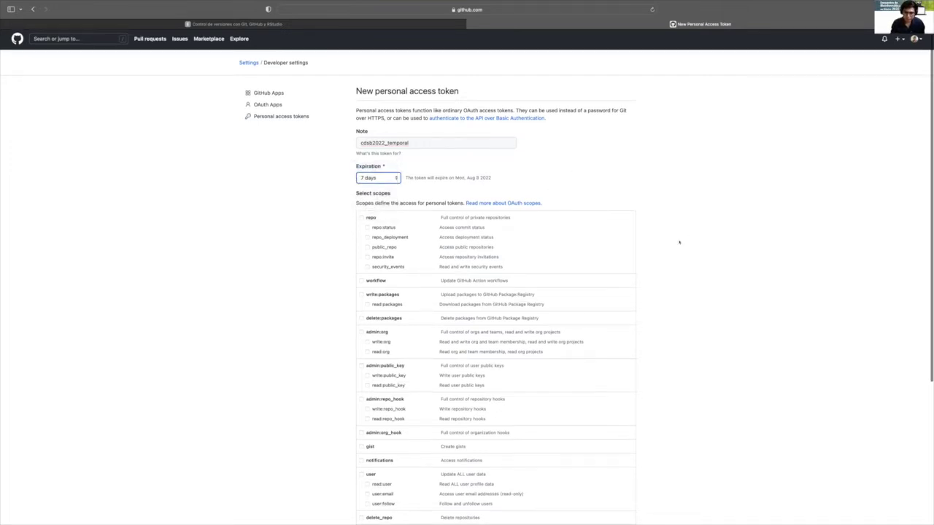
Look through the available scopes and grant the token repo, workflow, write:packages and delete:packages.
{"action": "scroll", "coordinate": [336, 195], "scroll_direction": "down", "scroll_amount": 2}
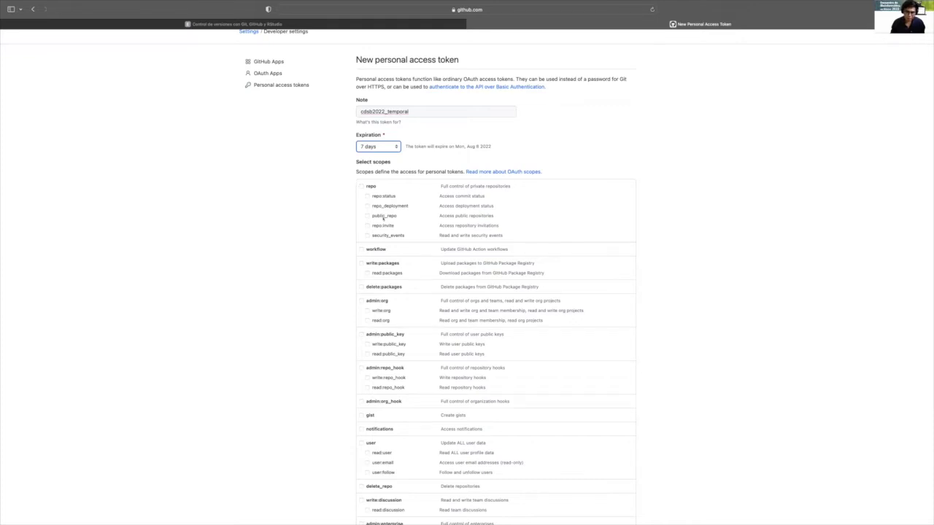
{"action": "scroll", "coordinate": [483, 210], "scroll_direction": "down", "scroll_amount": 3}
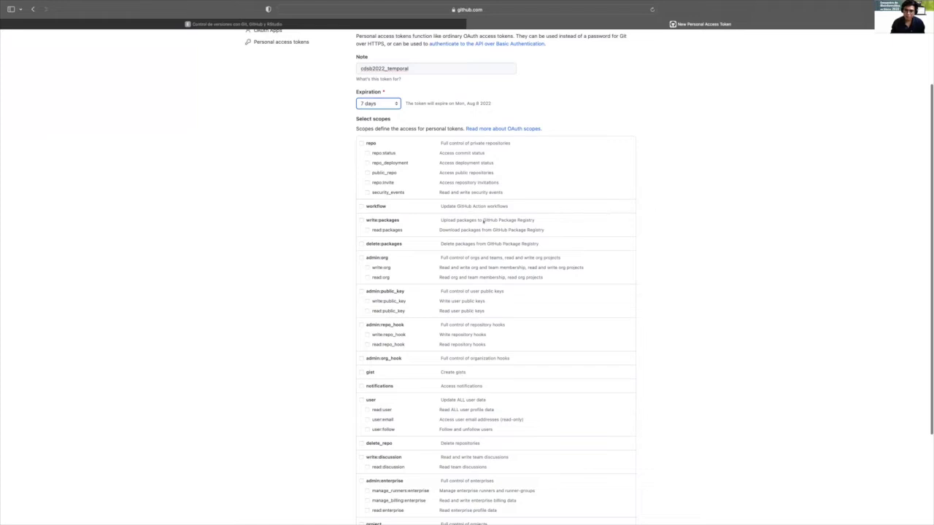
{"action": "scroll", "coordinate": [475, 213], "scroll_direction": "down", "scroll_amount": 3}
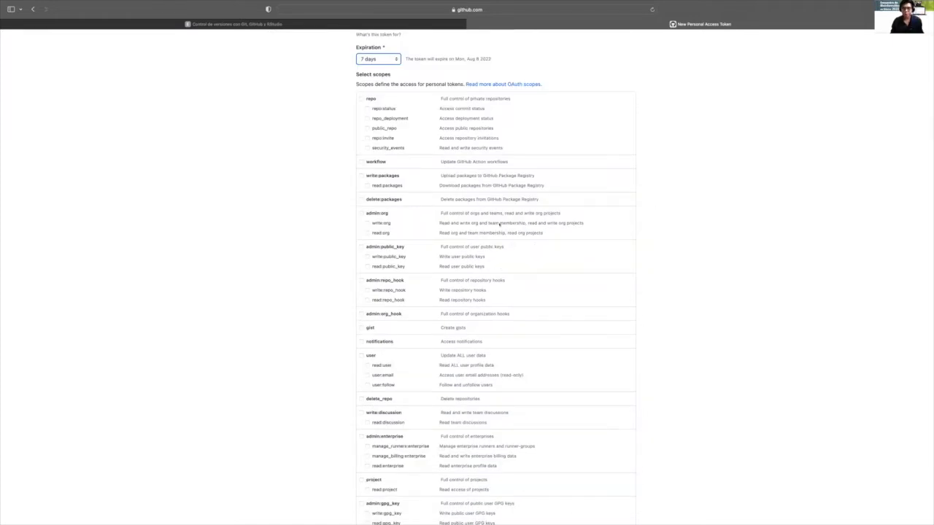
{"action": "scroll", "coordinate": [540, 234], "scroll_direction": "down", "scroll_amount": 6}
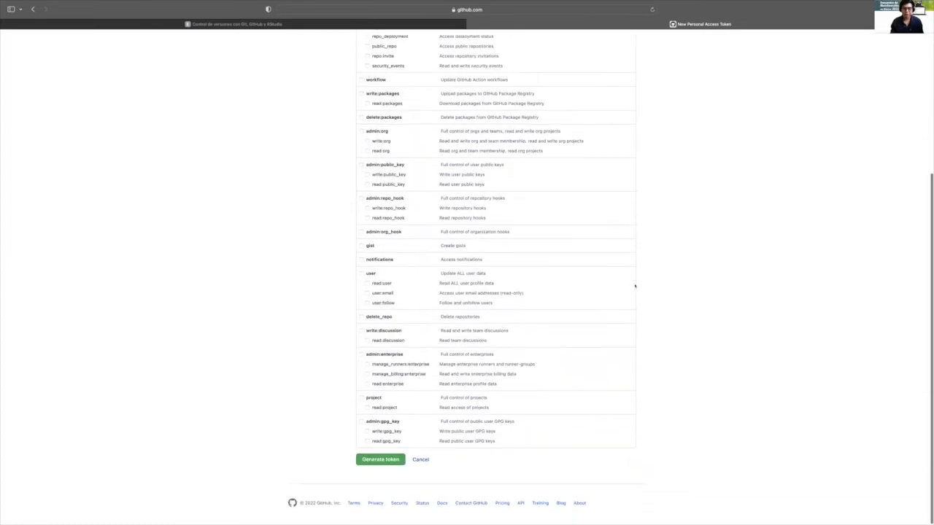
{"action": "scroll", "coordinate": [664, 212], "scroll_direction": "down", "scroll_amount": 2}
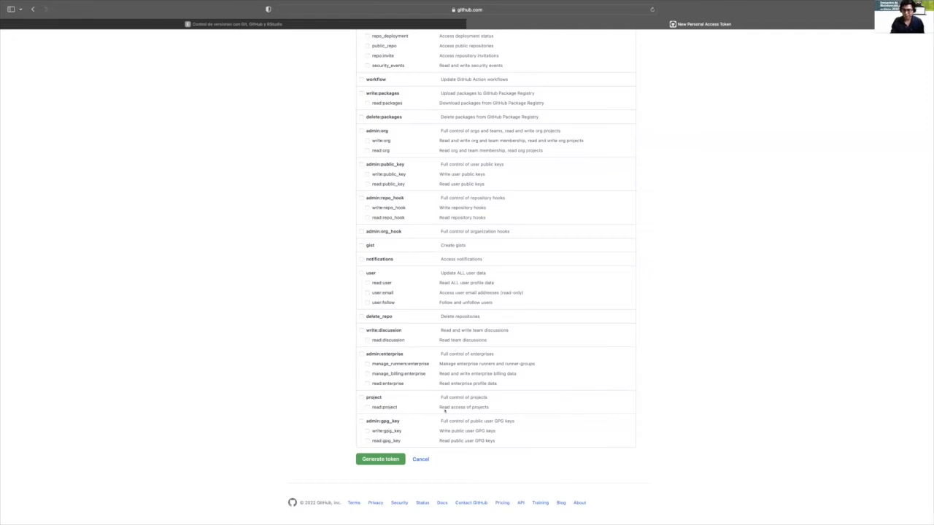
{"action": "scroll", "coordinate": [359, 382], "scroll_direction": "up", "scroll_amount": 5}
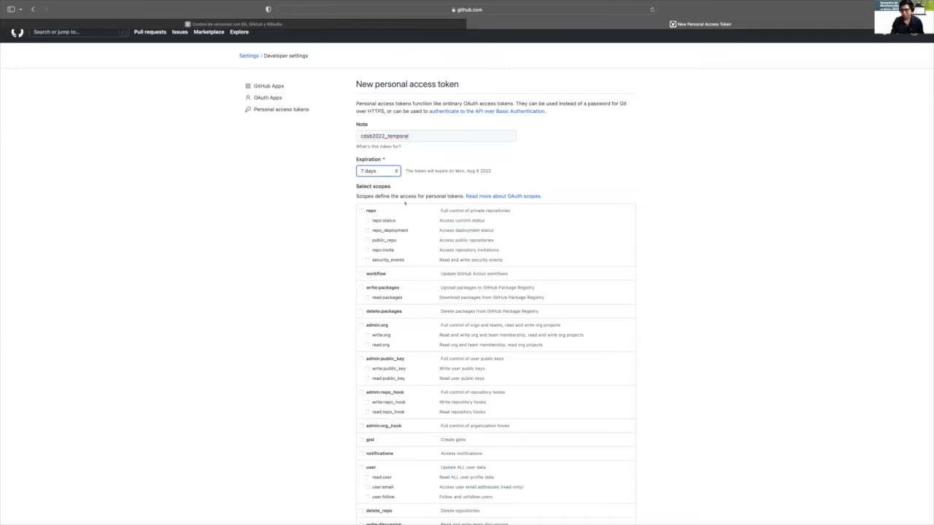
{"action": "left_click", "coordinate": [361, 210]}
{"action": "left_click", "coordinate": [361, 273]}
{"action": "left_click", "coordinate": [361, 287]}
{"action": "left_click", "coordinate": [361, 311]}
Grant the token the admin:org, admin:public_key, admin:repo_hook, admin:org_hook, gist, notifications, user and delete_repo scopes.
{"action": "scroll", "coordinate": [360, 295], "scroll_direction": "down", "scroll_amount": 1}
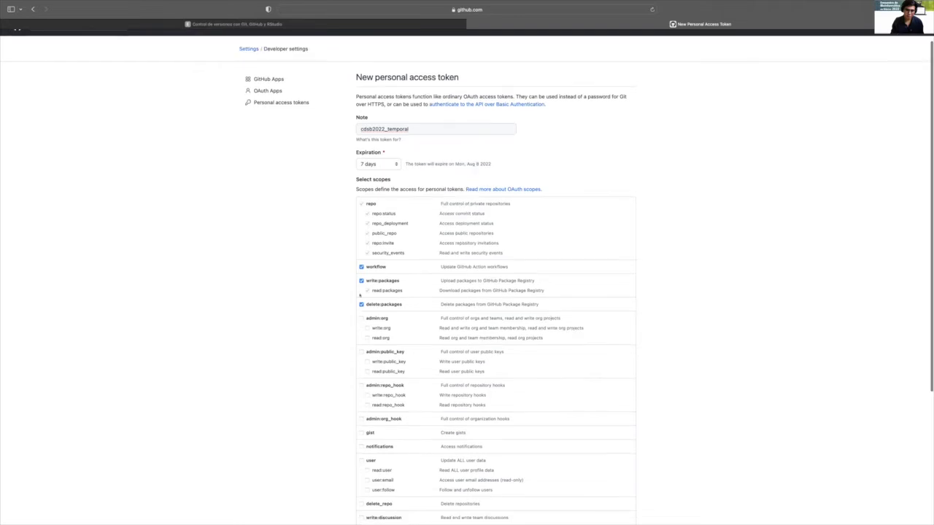
{"action": "scroll", "coordinate": [360, 295], "scroll_direction": "down", "scroll_amount": 2}
{"action": "left_click", "coordinate": [361, 244]}
{"action": "left_click", "coordinate": [361, 271]}
{"action": "scroll", "coordinate": [365, 273], "scroll_direction": "down", "scroll_amount": 3}
{"action": "scroll", "coordinate": [366, 274], "scroll_direction": "up", "scroll_amount": 1}
{"action": "left_click", "coordinate": [361, 198]}
{"action": "left_click", "coordinate": [362, 232]}
{"action": "left_click", "coordinate": [361, 245]}
{"action": "left_click", "coordinate": [361, 273]}
{"action": "left_click", "coordinate": [362, 317]}
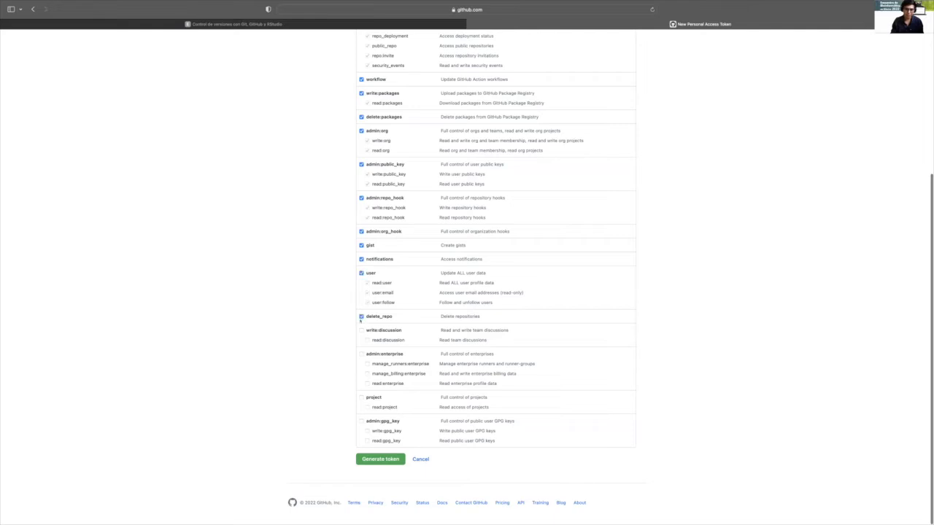
Grant the token the write:discussion, admin:enterprise, project and admin:gpg_key scopes.
{"action": "left_click", "coordinate": [361, 330]}
{"action": "left_click", "coordinate": [361, 354]}
{"action": "left_click", "coordinate": [361, 397]}
{"action": "left_click", "coordinate": [361, 421]}
Review the new token's note, expiration and full list of selected scopes, and go back to the presentation.
{"action": "scroll", "coordinate": [667, 302], "scroll_direction": "up", "scroll_amount": 5}
{"action": "scroll", "coordinate": [594, 388], "scroll_direction": "down", "scroll_amount": 5}
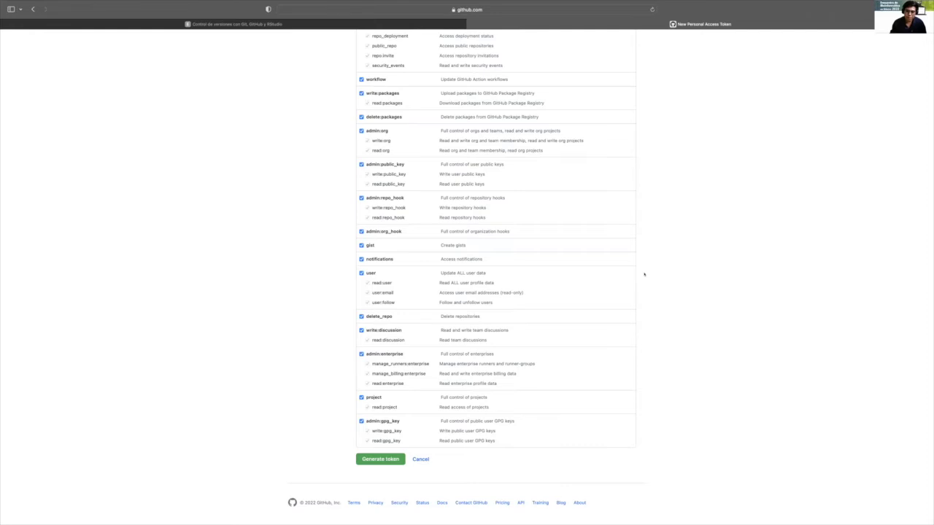
{"action": "scroll", "coordinate": [644, 274], "scroll_direction": "up", "scroll_amount": 15}
{"action": "scroll", "coordinate": [644, 274], "scroll_direction": "down", "scroll_amount": 15}
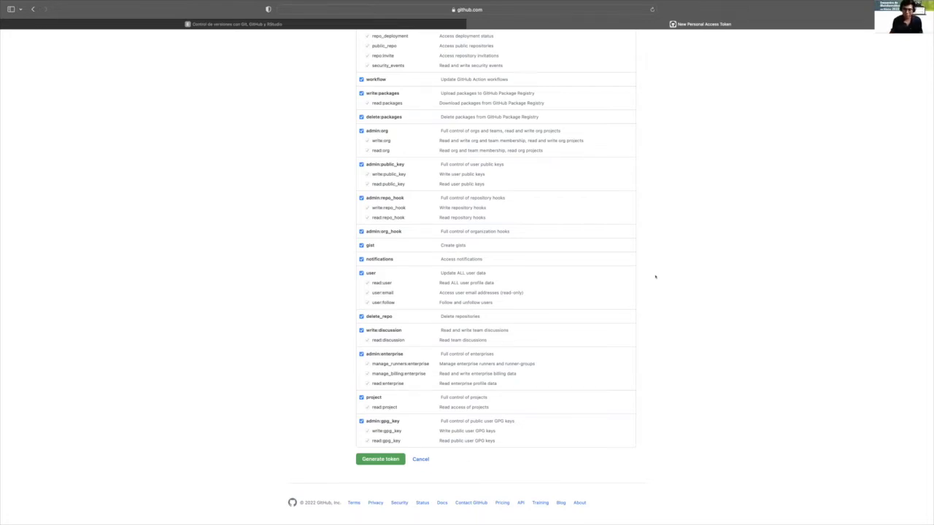
{"action": "scroll", "coordinate": [656, 277], "scroll_direction": "up", "scroll_amount": 5}
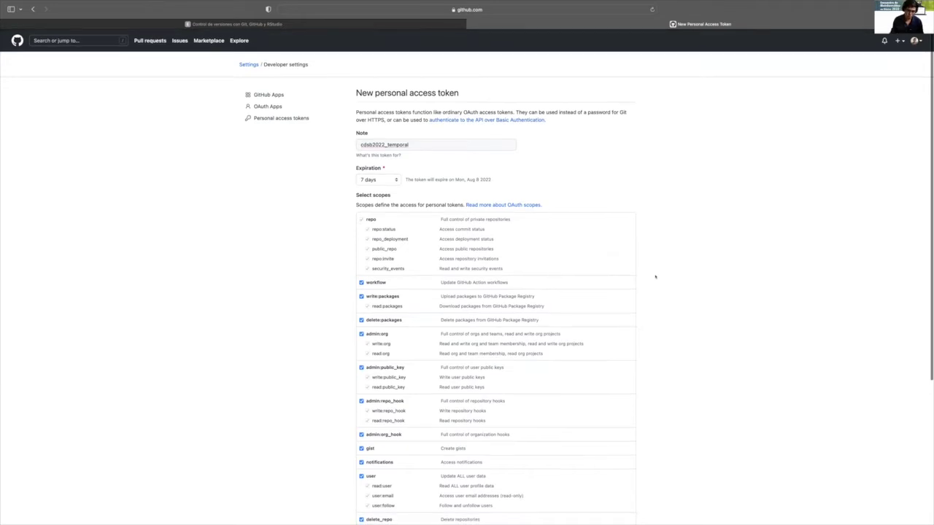
{"action": "key", "text": "ctrl+shift+Tab"}
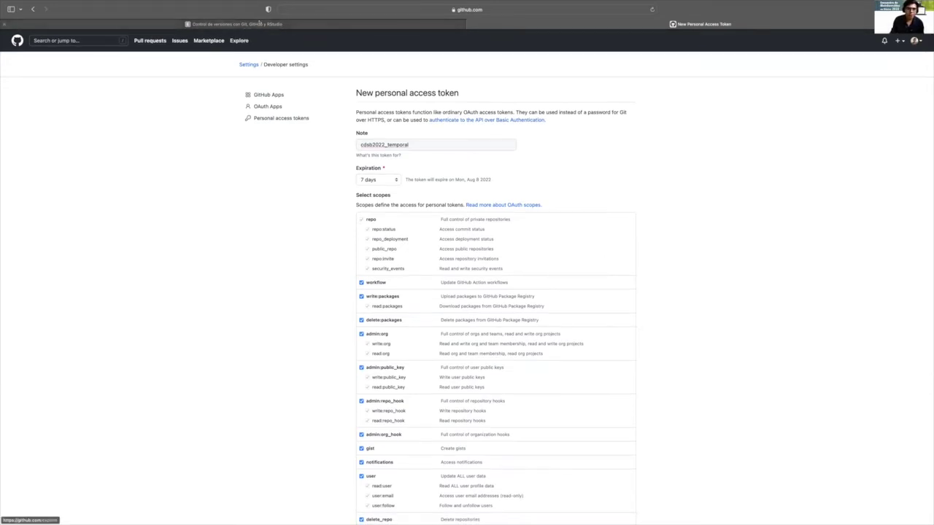